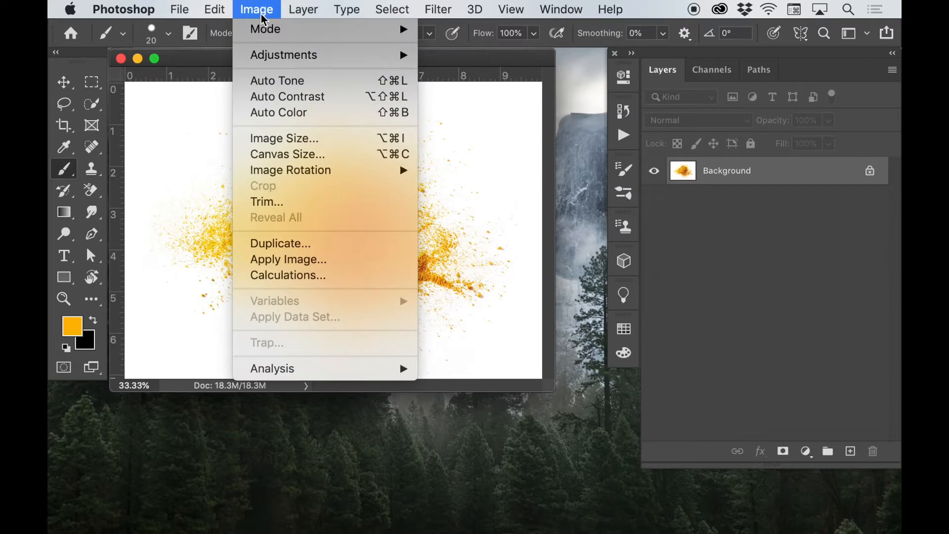
# Step: Convert spices1.jpg to CMYK Color mode and activate the Background Eraser tool
pyautogui.click(462, 113)
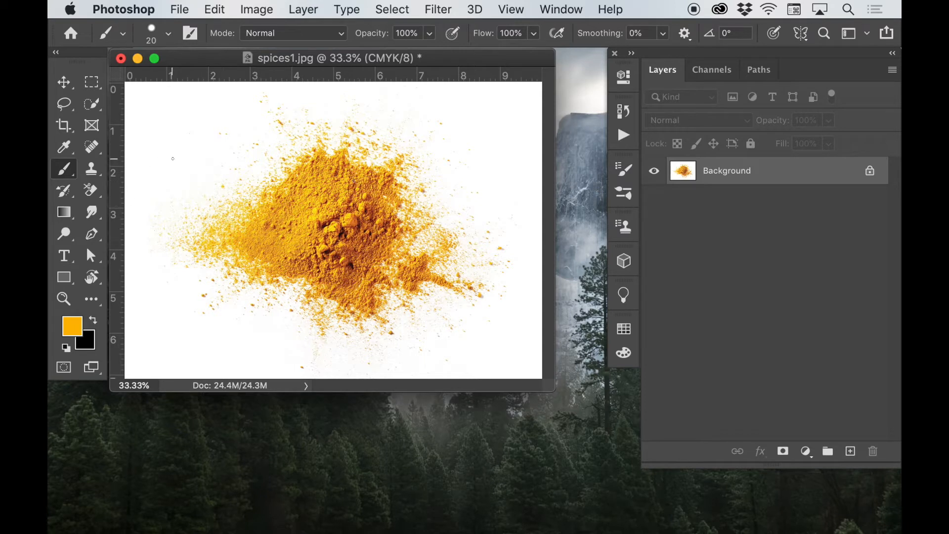
pyautogui.press('e')
pyautogui.hotkey('shift', 'e')
pyautogui.hotkey('shift', 'e')
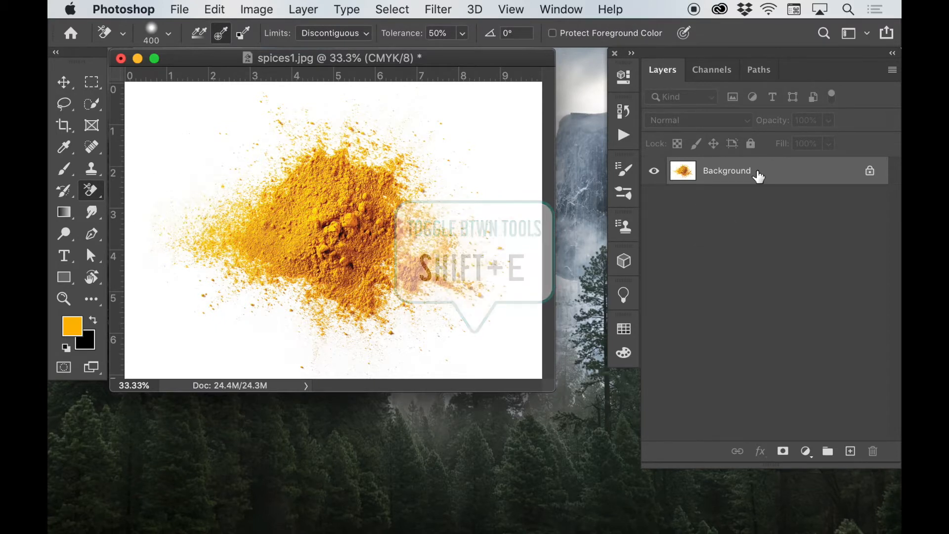
# Step: Duplicate the Background layer and add a new empty layer between the original and its copy
pyautogui.press('super+j')
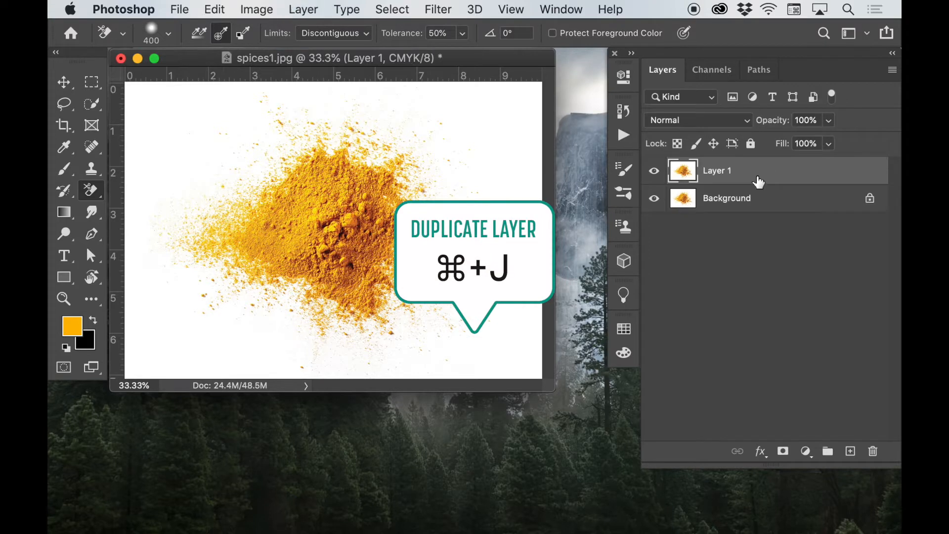
pyautogui.keyDown('super'); pyautogui.click(850, 451); pyautogui.keyUp('super')
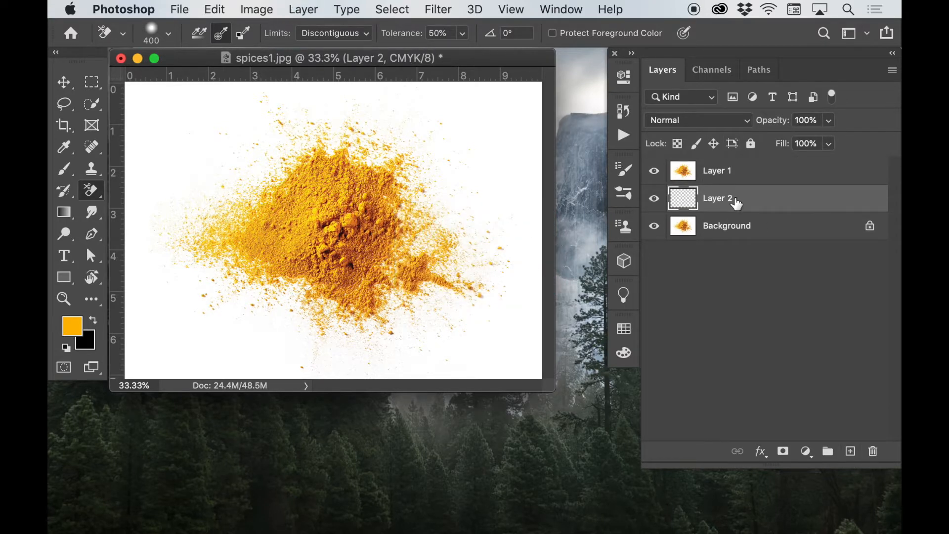
# Step: Set the foreground color to bright blue #03ccfe and fill the empty Layer 2 with it
pyautogui.click(74, 329)
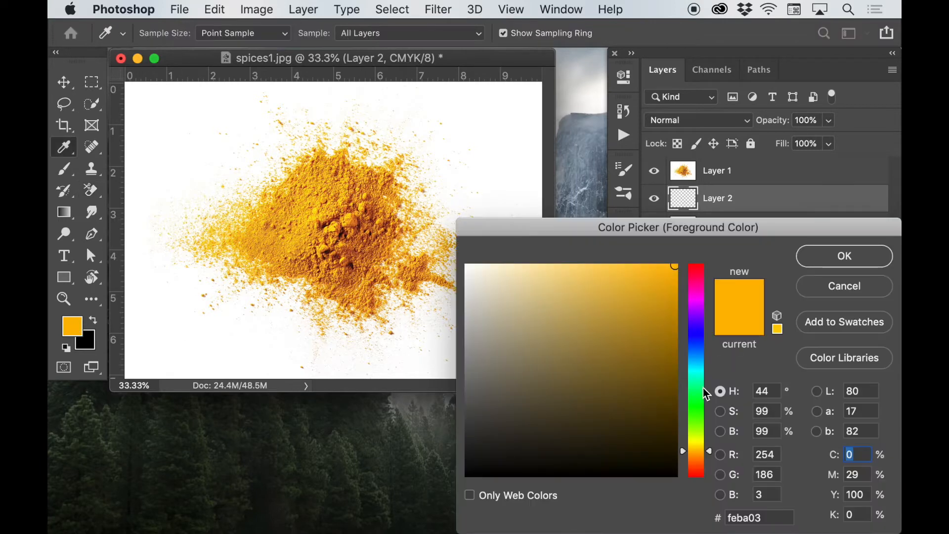
pyautogui.click(701, 371)
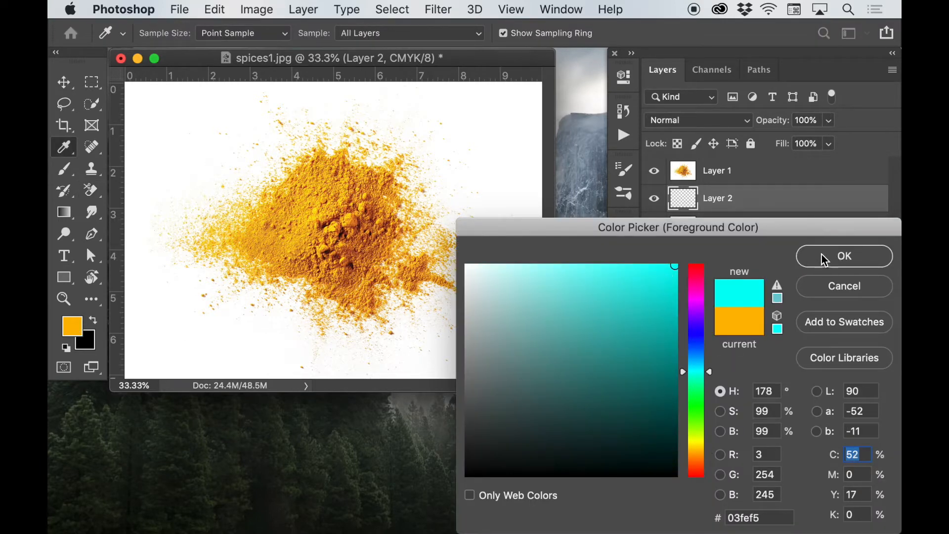
pyautogui.moveTo(710, 370); pyautogui.dragTo(710, 363)
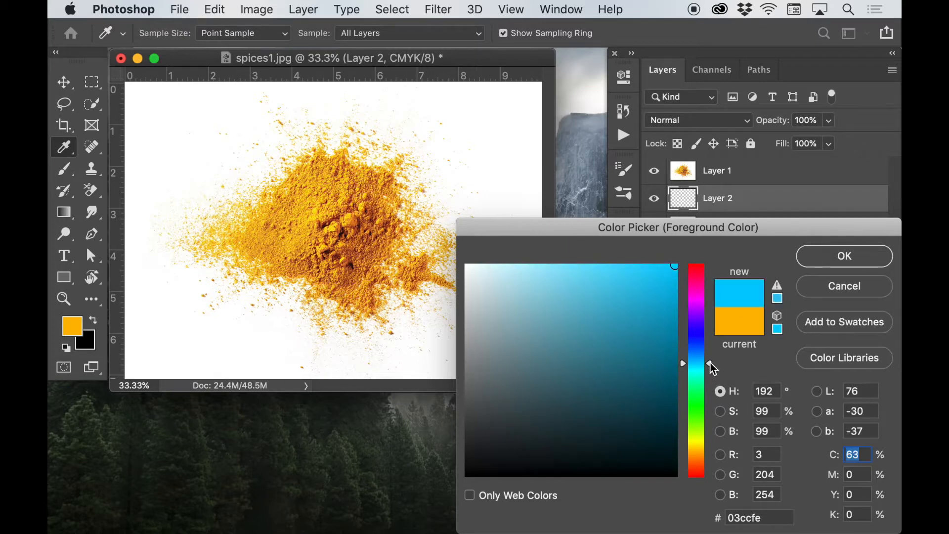
pyautogui.click(843, 257)
pyautogui.press('e')
pyautogui.hotkey('alt', 'BackSpace')
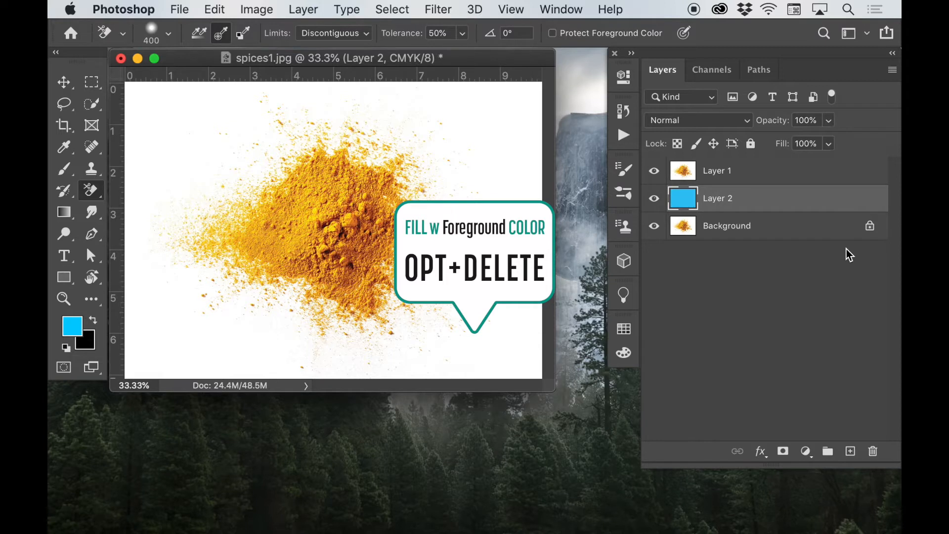
# Step: Erase the white background around the spice powder on Layer 1 with the Background Eraser
pyautogui.click(690, 171)
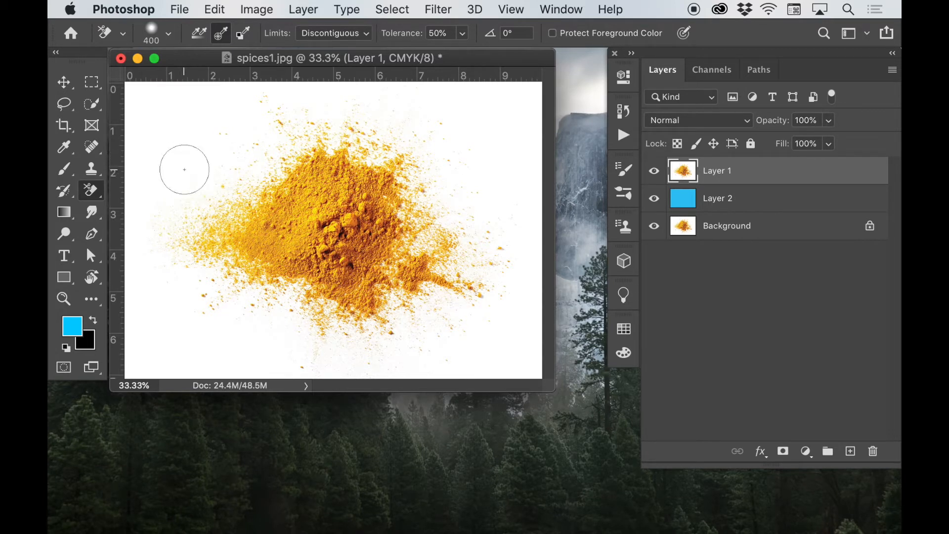
pyautogui.moveTo(229, 110)
pyautogui.mouseDown()
pyautogui.moveTo(310, 123)
pyautogui.moveTo(254, 146)
pyautogui.moveTo(279, 139)
pyautogui.moveTo(240, 181)
pyautogui.moveTo(266, 160)
pyautogui.moveTo(336, 140)
pyautogui.moveTo(350, 118)
pyautogui.moveTo(315, 108)
pyautogui.moveTo(398, 114)
pyautogui.moveTo(337, 140)
pyautogui.moveTo(385, 164)
pyautogui.moveTo(432, 144)
pyautogui.moveTo(435, 113)
pyautogui.moveTo(324, 100)
pyautogui.moveTo(220, 123)
pyautogui.moveTo(263, 107)
pyautogui.moveTo(232, 184)
pyautogui.moveTo(239, 126)
pyautogui.moveTo(196, 212)
pyautogui.moveTo(256, 184)
pyautogui.moveTo(223, 210)
pyautogui.moveTo(206, 197)
pyautogui.moveTo(159, 254)
pyautogui.moveTo(206, 234)
pyautogui.moveTo(174, 286)
pyautogui.moveTo(229, 266)
pyautogui.moveTo(195, 301)
pyautogui.moveTo(239, 271)
pyautogui.moveTo(284, 291)
pyautogui.moveTo(244, 304)
pyautogui.moveTo(295, 302)
pyautogui.moveTo(328, 323)
pyautogui.moveTo(293, 353)
pyautogui.moveTo(388, 350)
pyautogui.moveTo(355, 342)
pyautogui.moveTo(395, 305)
pyautogui.moveTo(394, 275)
pyautogui.moveTo(408, 293)
pyautogui.moveTo(449, 277)
pyautogui.moveTo(444, 315)
pyautogui.moveTo(422, 305)
pyautogui.moveTo(486, 280)
pyautogui.moveTo(466, 270)
pyautogui.moveTo(490, 242)
pyautogui.moveTo(460, 222)
pyautogui.moveTo(415, 239)
pyautogui.moveTo(441, 172)
pyautogui.moveTo(404, 217)
pyautogui.moveTo(458, 152)
pyautogui.moveTo(401, 206)
pyautogui.moveTo(482, 168)
pyautogui.moveTo(454, 225)
pyautogui.moveTo(451, 76)
pyautogui.moveTo(465, 129)
pyautogui.moveTo(156, 109)
pyautogui.moveTo(235, 84)
pyautogui.moveTo(148, 123)
pyautogui.moveTo(133, 222)
pyautogui.moveTo(143, 250)
pyautogui.moveTo(126, 291)
pyautogui.moveTo(232, 366)
pyautogui.moveTo(163, 356)
pyautogui.moveTo(114, 367)
pyautogui.moveTo(143, 336)
pyautogui.moveTo(474, 346)
pyautogui.moveTo(434, 337)
pyautogui.moveTo(525, 314)
pyautogui.moveTo(509, 296)
pyautogui.moveTo(531, 267)
pyautogui.moveTo(514, 360)
pyautogui.moveTo(433, 396)
pyautogui.mouseUp()
pyautogui.moveTo(531, 259)
pyautogui.mouseDown()
pyautogui.moveTo(512, 137)
pyautogui.moveTo(490, 92)
pyautogui.moveTo(519, 82)
pyautogui.moveTo(531, 164)
pyautogui.moveTo(529, 131)
pyautogui.mouseUp()
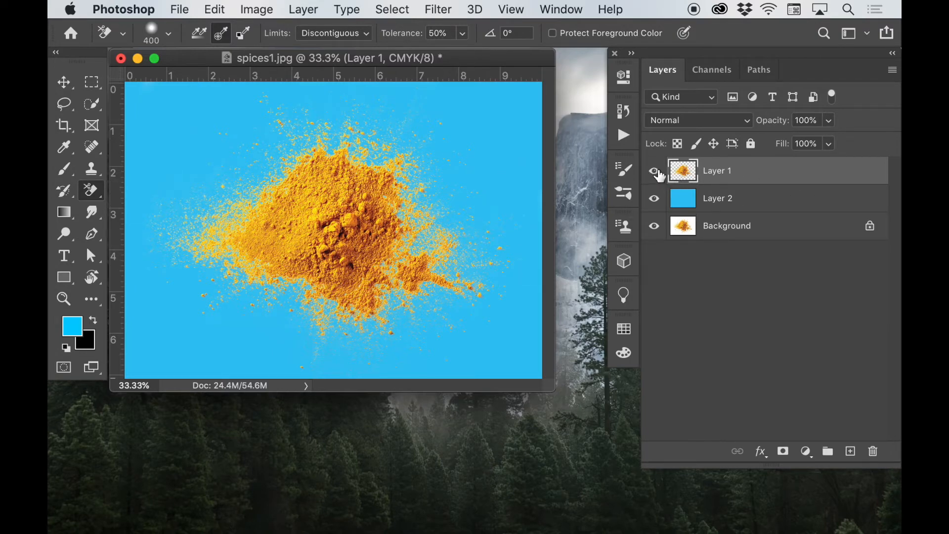
# Step: Hide Layer 1 and place a duplicate of the Background layer directly above the blue Layer 2
pyautogui.click(655, 173)
pyautogui.click(735, 226)
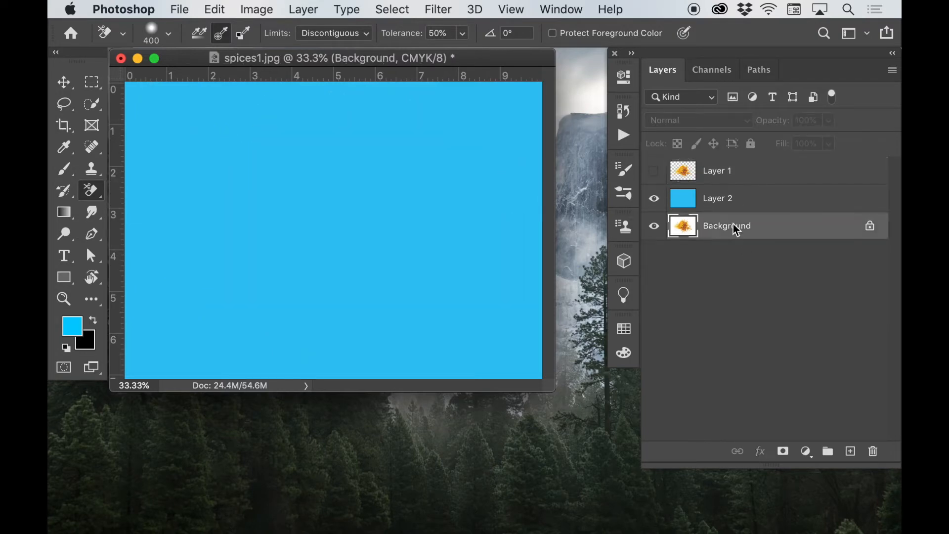
pyautogui.press('super+j')
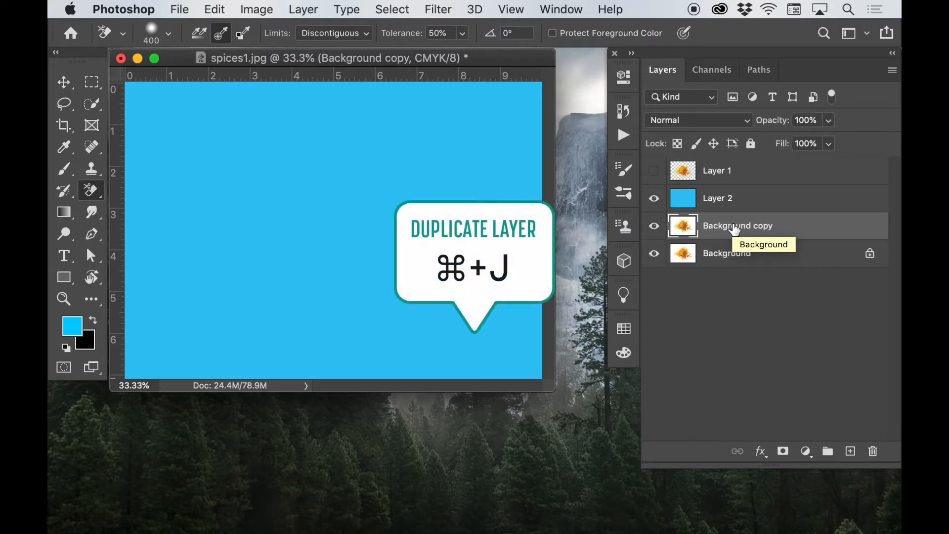
pyautogui.press('super+bracketright')
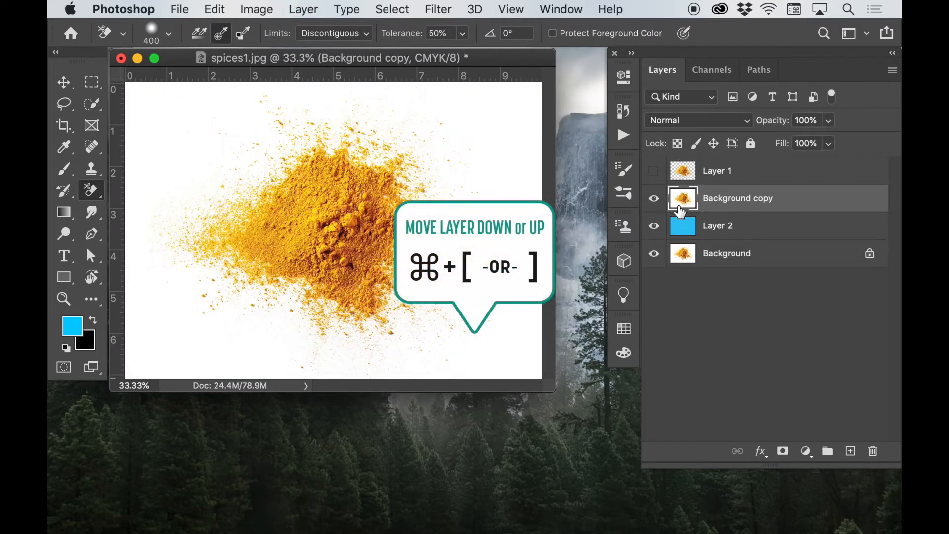
# Step: Load Layer 1's pixels as a selection with Background copy active and open it in Select and Mask
pyautogui.moveTo(679, 208); pyautogui.dragTo(686, 175)
pyautogui.keyDown('super'); pyautogui.click(686, 176); pyautogui.keyUp('super')
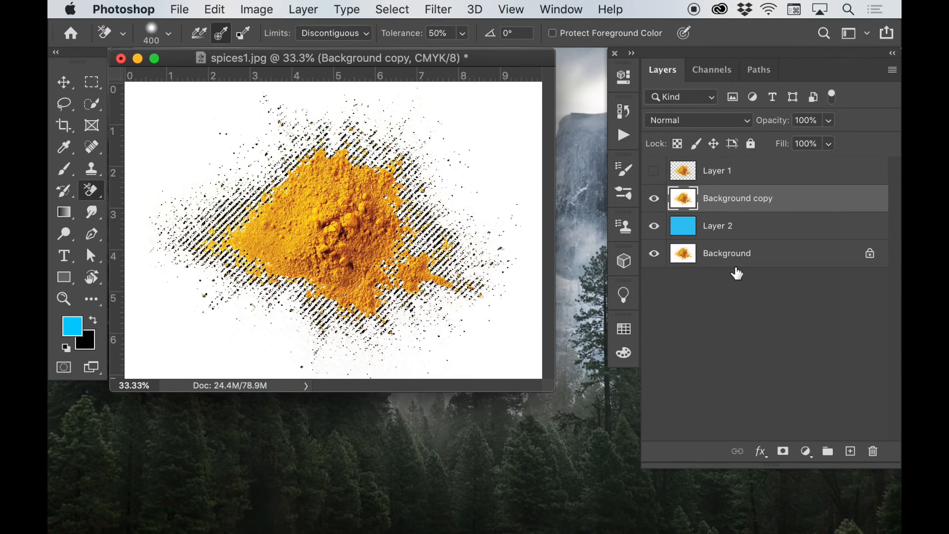
pyautogui.press('super+alt+r')
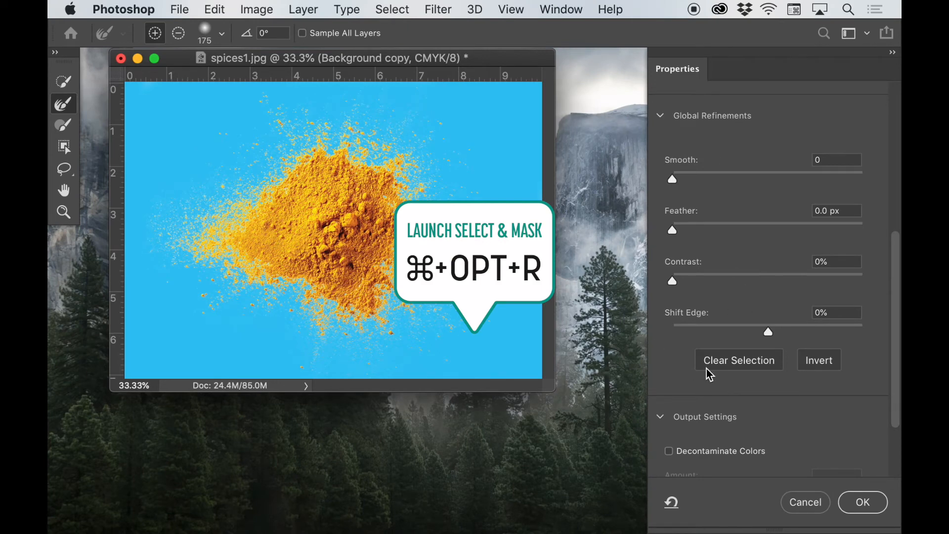
# Step: Try the Decontaminate Colors output option on the powder cutout and switch it off again
pyautogui.scroll(2, 738, 364)
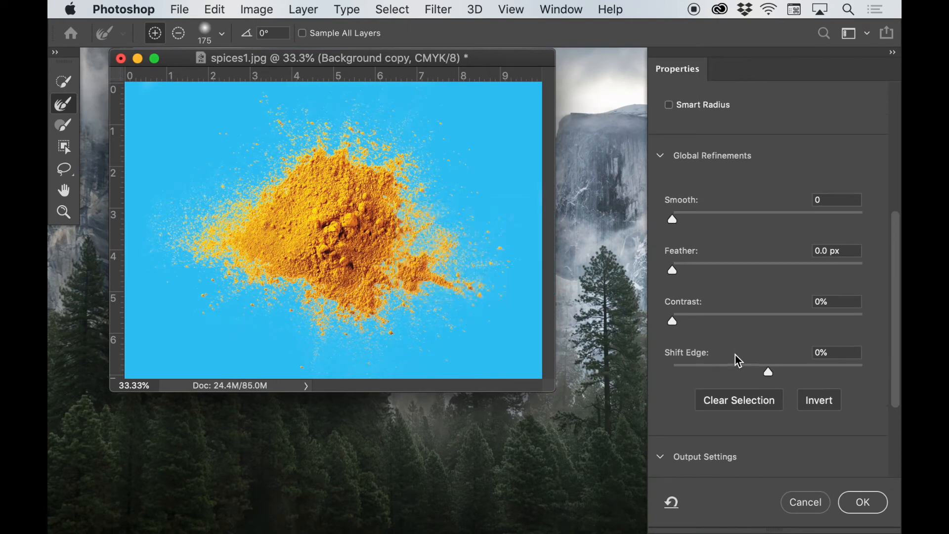
pyautogui.scroll(-6, 737, 360)
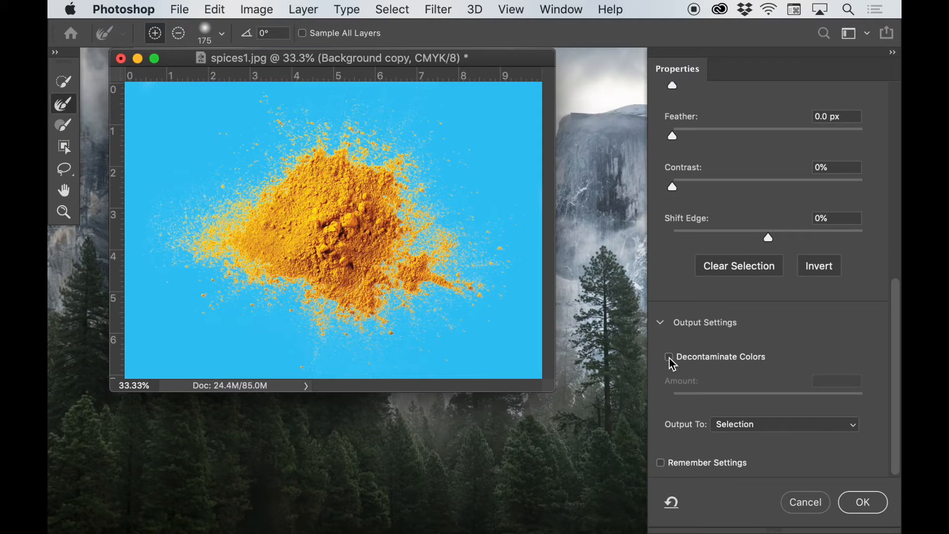
pyautogui.click(669, 357)
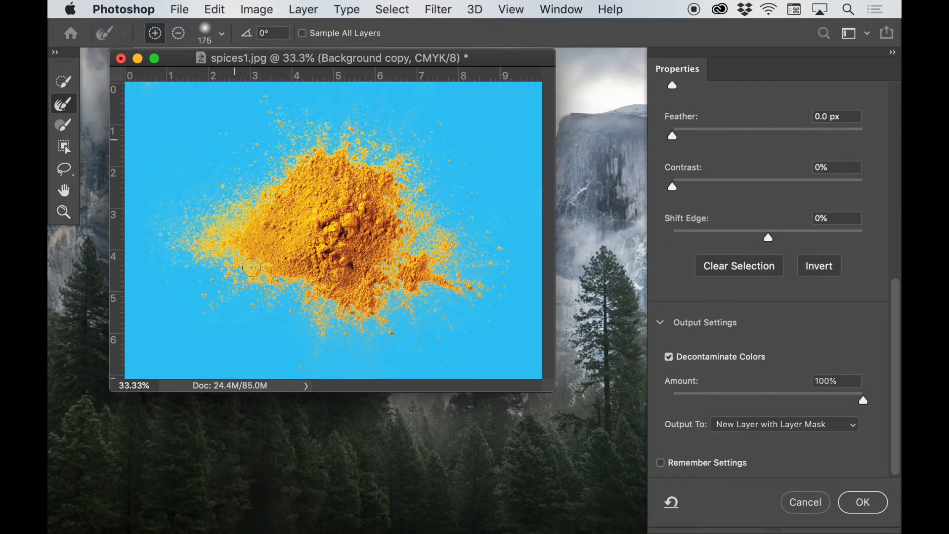
pyautogui.click(668, 358)
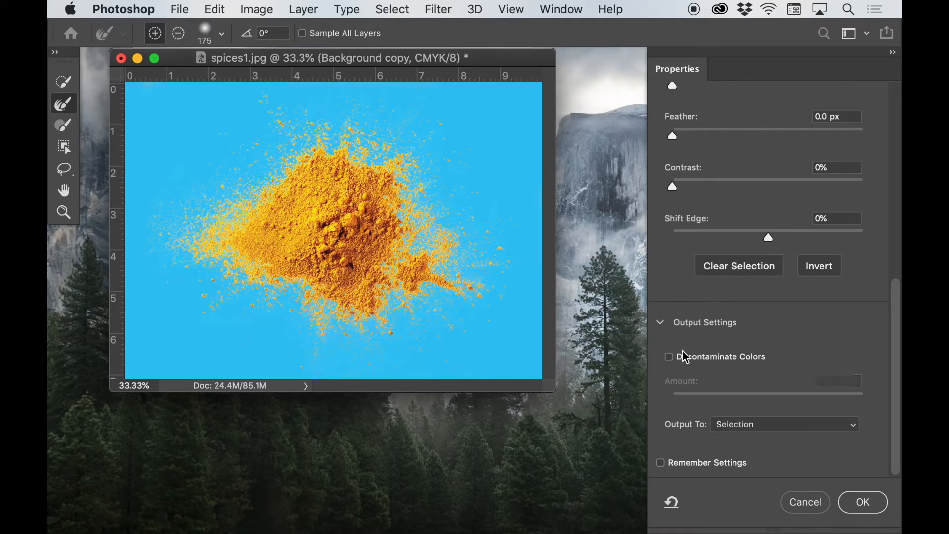
# Step: Try a Contrast of 46% and a Shift Edge of -65% on the cutout's edge, and reset both settings
pyautogui.scroll(7, 711, 318)
pyautogui.moveTo(673, 336); pyautogui.dragTo(743, 336)
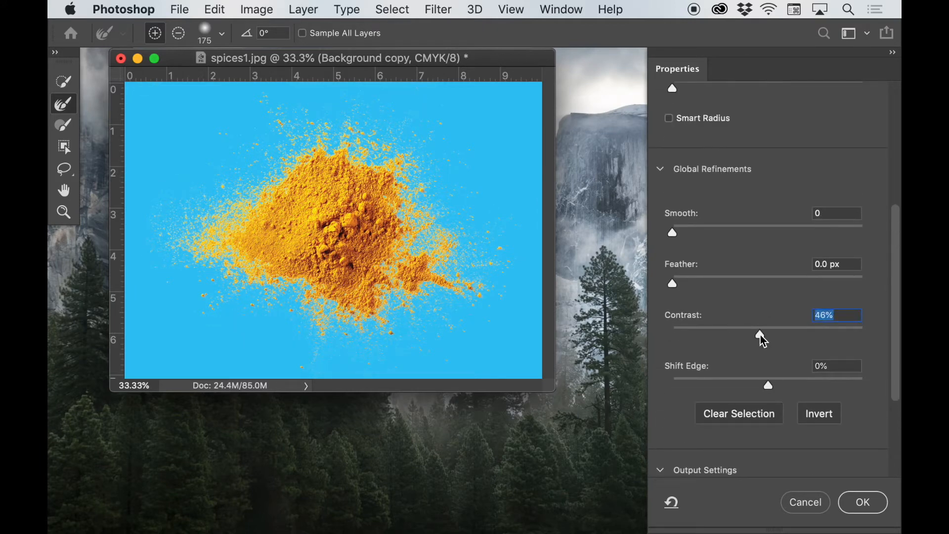
pyautogui.moveTo(770, 384); pyautogui.dragTo(707, 388)
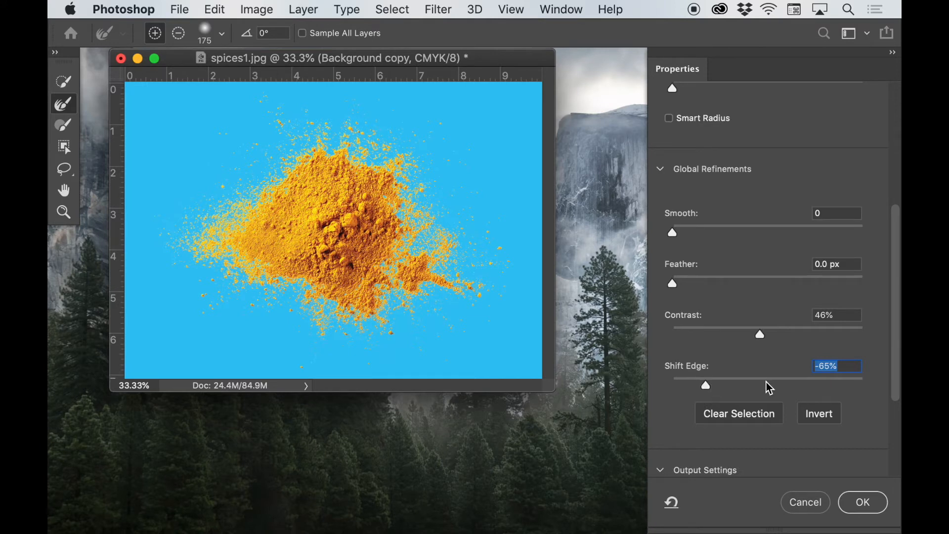
pyautogui.click(671, 502)
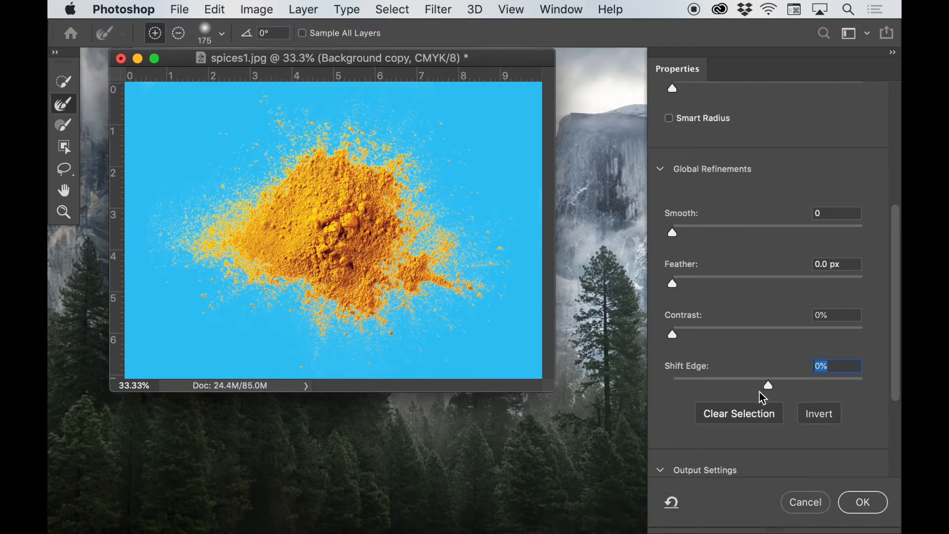
# Step: Enable Decontaminate Colors at 100% and output the selection to a New Layer with Layer Mask
pyautogui.scroll(-5, 758, 397)
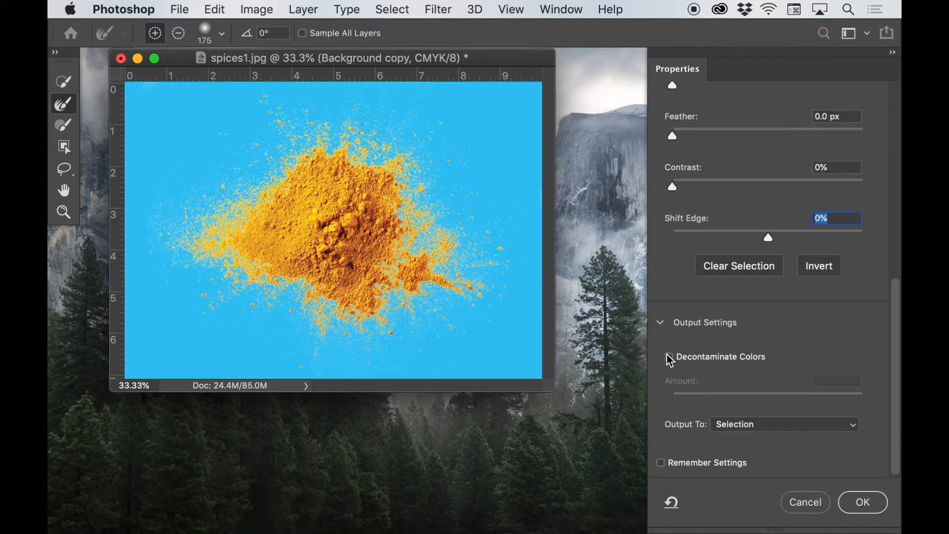
pyautogui.click(669, 357)
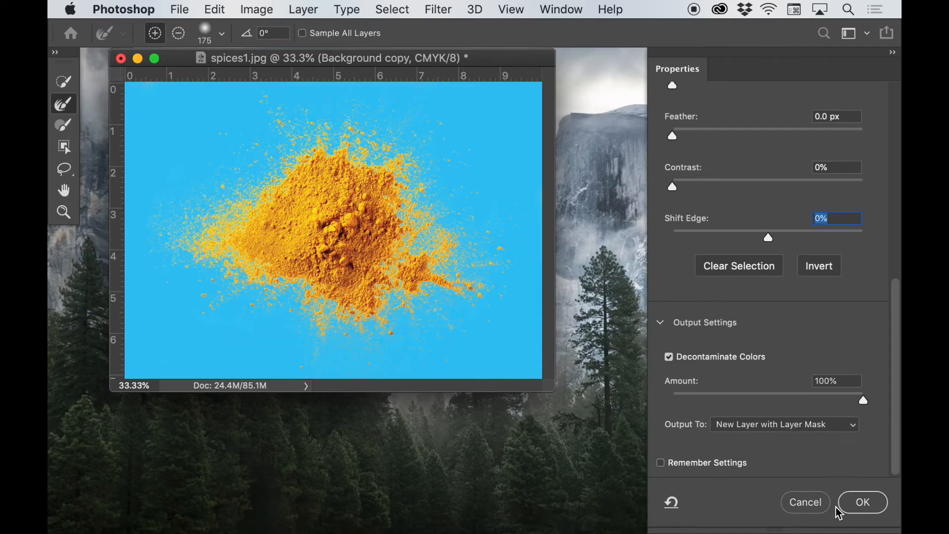
pyautogui.click(860, 510)
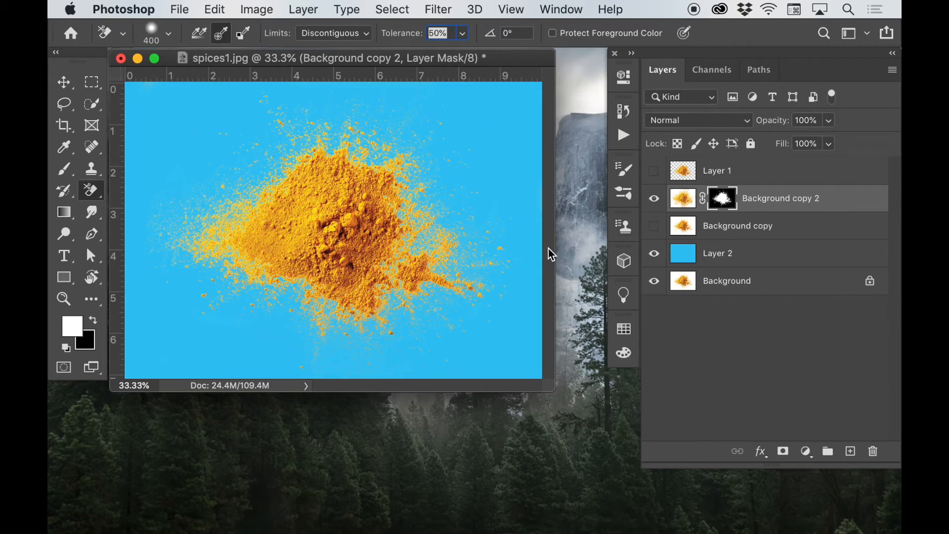
# Step: Fill Layer 2 with the black background color to test the cutout against it
pyautogui.click(728, 256)
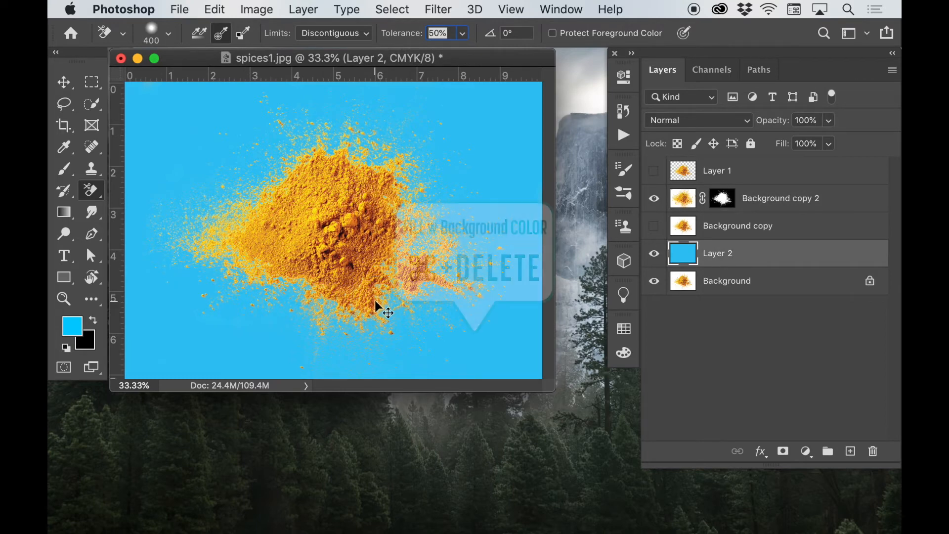
pyautogui.press('super+BackSpace')
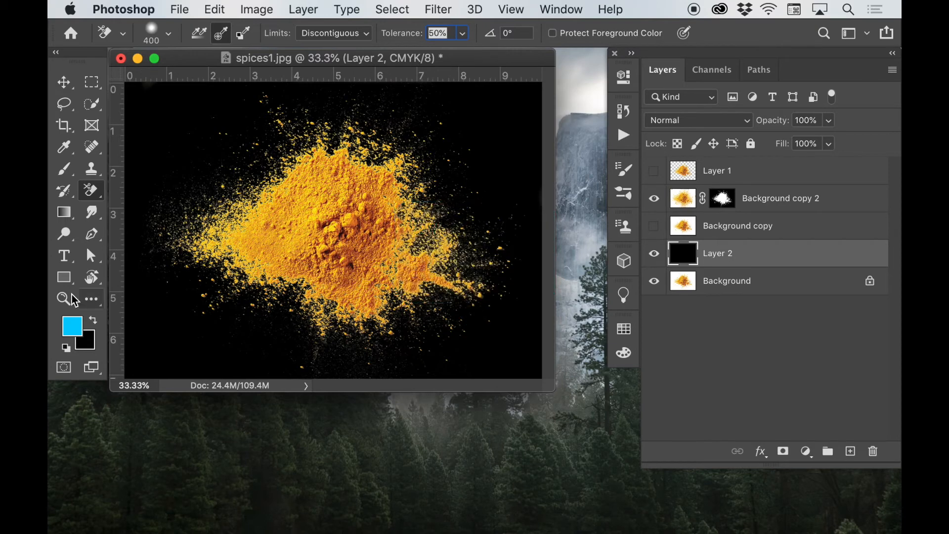
# Step: Set the foreground color to magenta #fe039d and fill Layer 2 with it
pyautogui.click(67, 328)
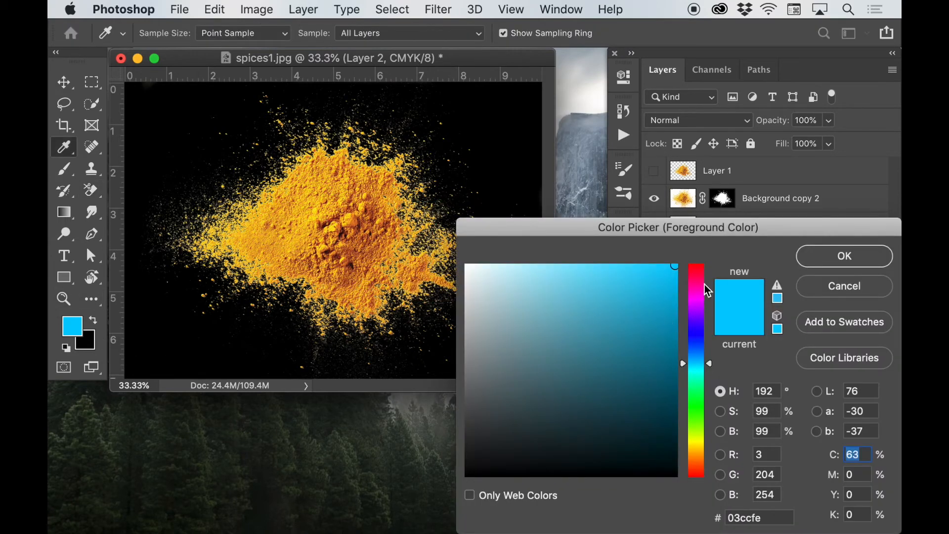
pyautogui.click(706, 285)
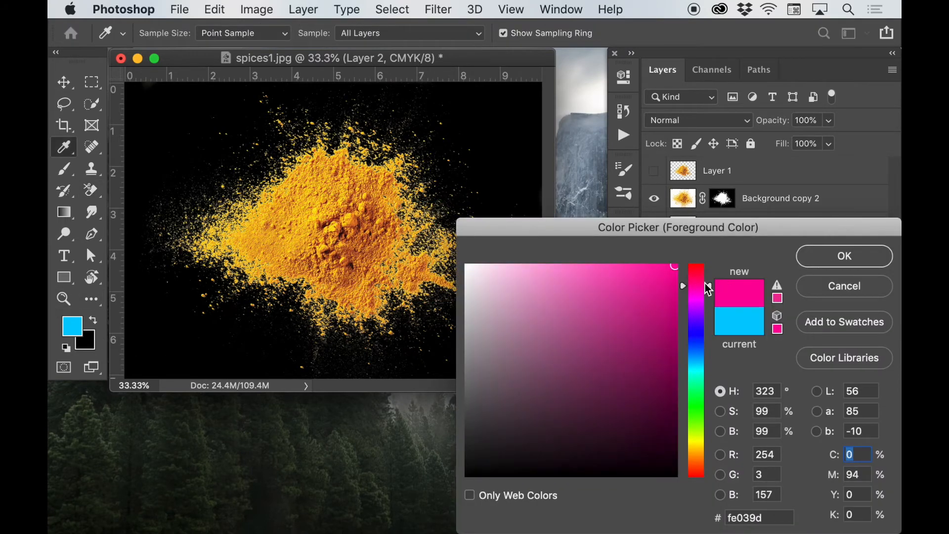
pyautogui.click(819, 260)
pyautogui.hotkey('alt', 'BackSpace')
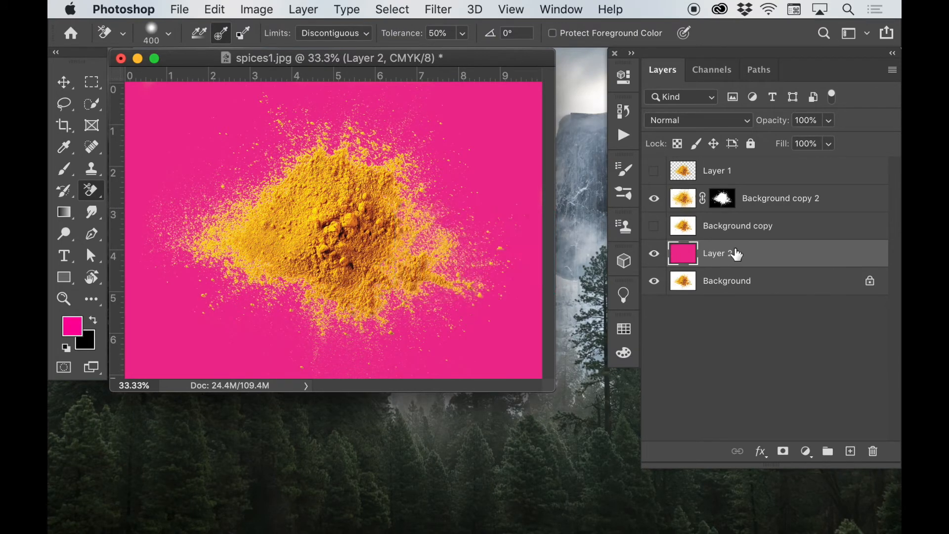
# Step: Open Background copy 2's layer mask in Select and Mask and paint over the powder's upper-left edge with a 400 px Refine Edge Brush
pyautogui.click(727, 203)
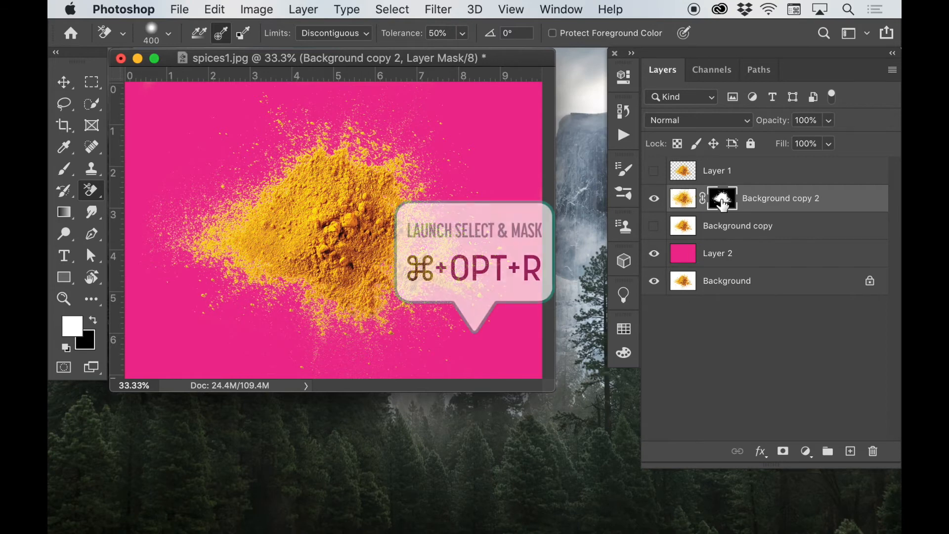
pyautogui.press('super+alt+r')
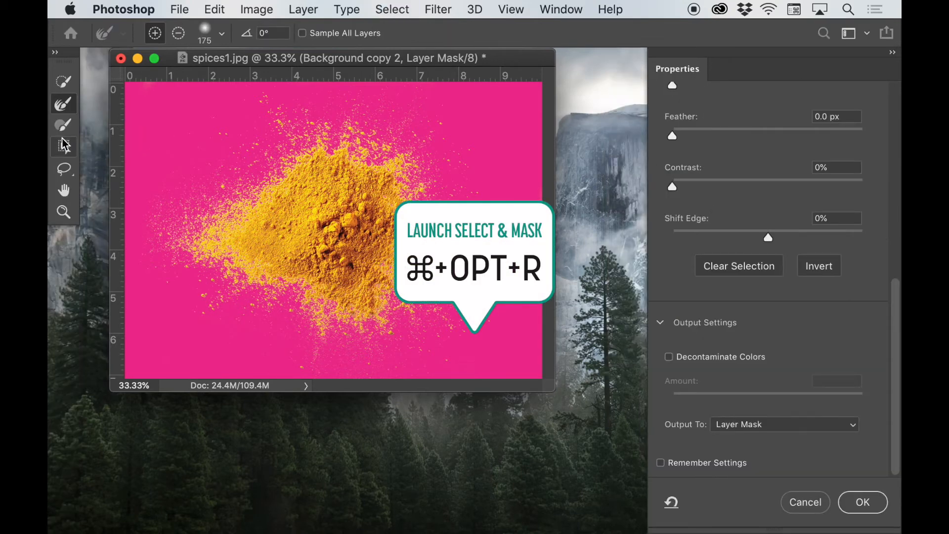
pyautogui.click(59, 107)
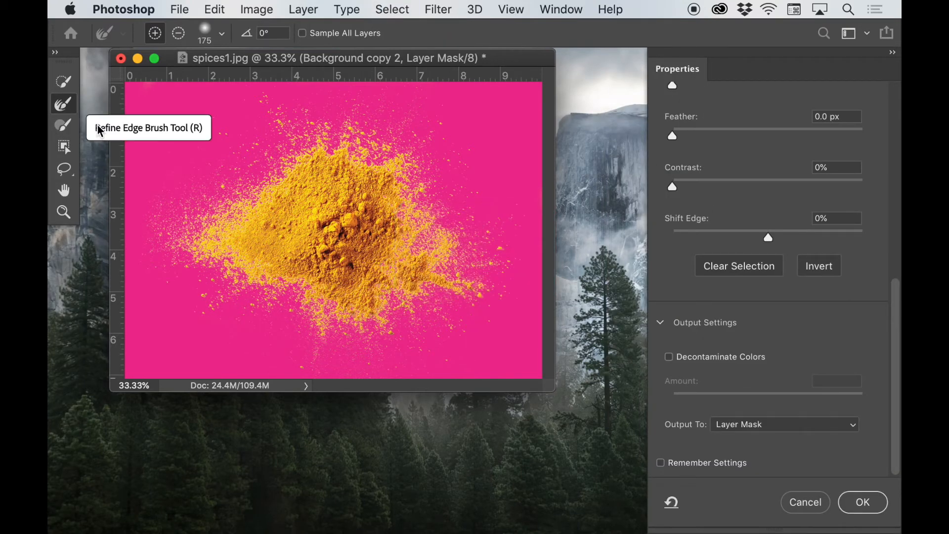
pyautogui.press(']')
pyautogui.press(']')
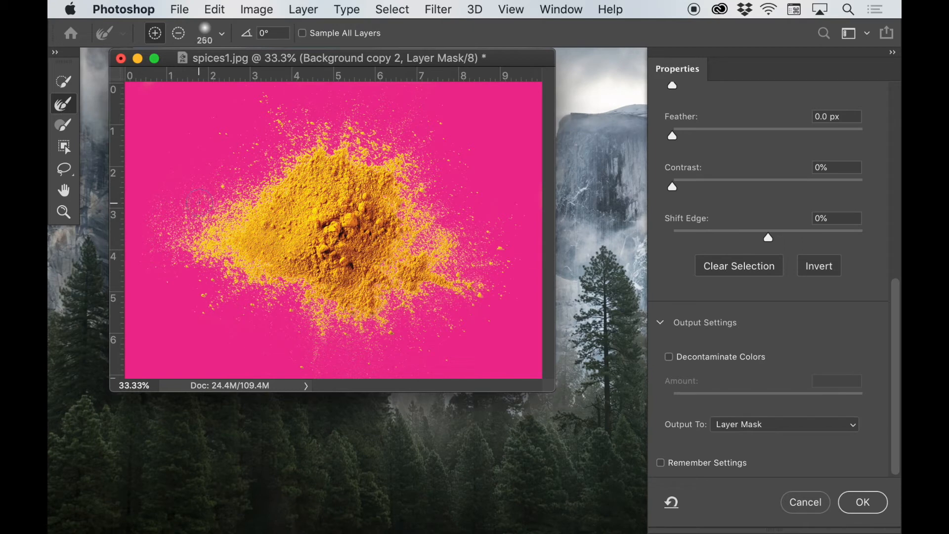
pyautogui.press(']')
pyautogui.moveTo(208, 173)
pyautogui.mouseDown()
pyautogui.moveTo(210, 198)
pyautogui.moveTo(183, 217)
pyautogui.moveTo(197, 224)
pyautogui.mouseUp()
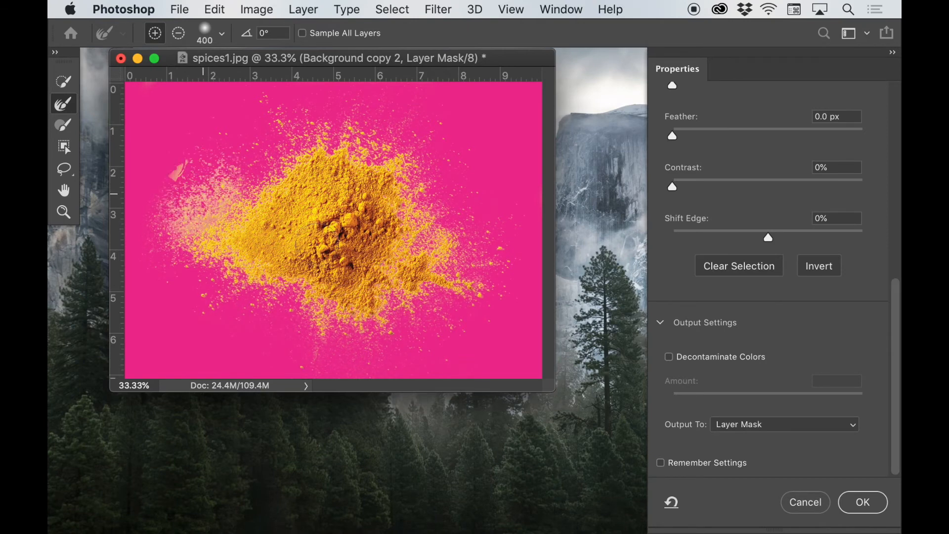
# Step: Undo the last Refine Edge stroke, go over the powder's edges with the 400 px brush in subtract mode, and apply the mask
pyautogui.press('super+z')
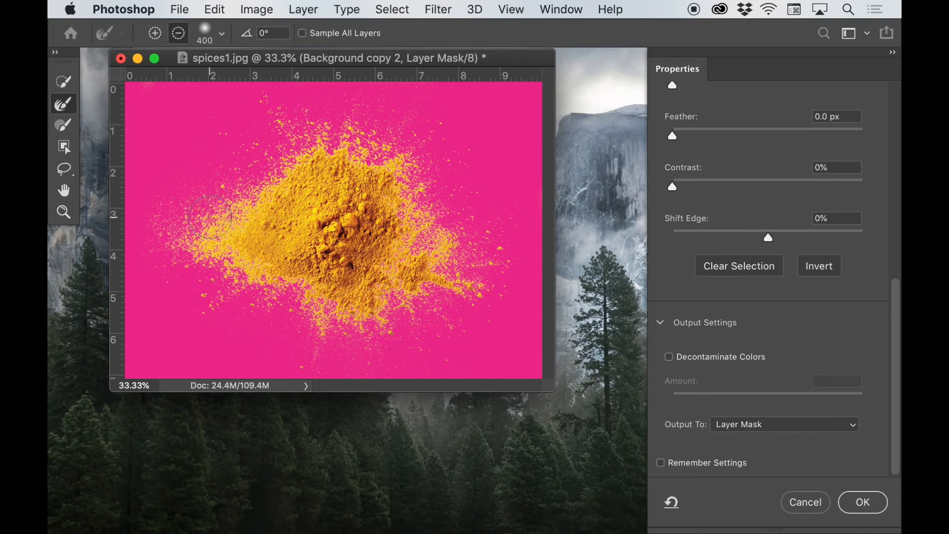
pyautogui.press('alt')
pyautogui.press('alt')
pyautogui.press('alt')
pyautogui.press('alt')
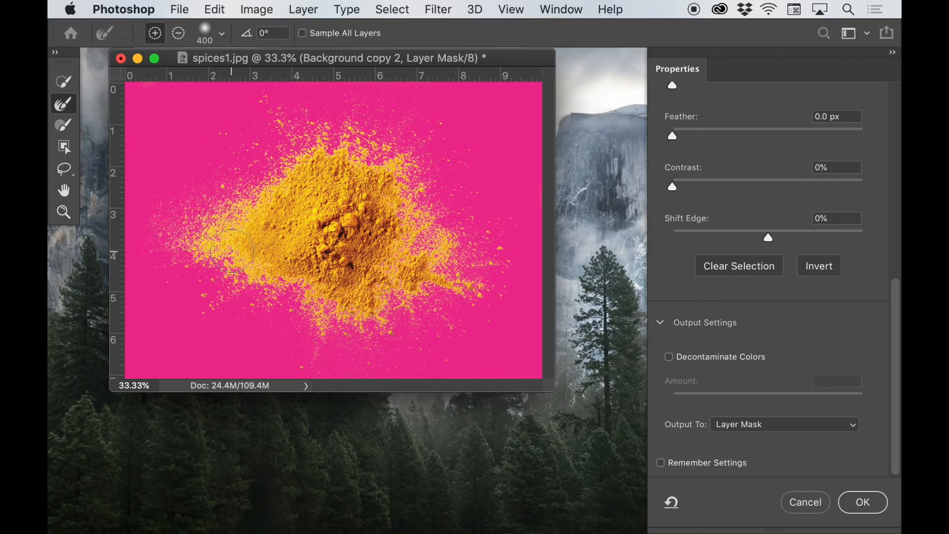
pyautogui.press('alt')
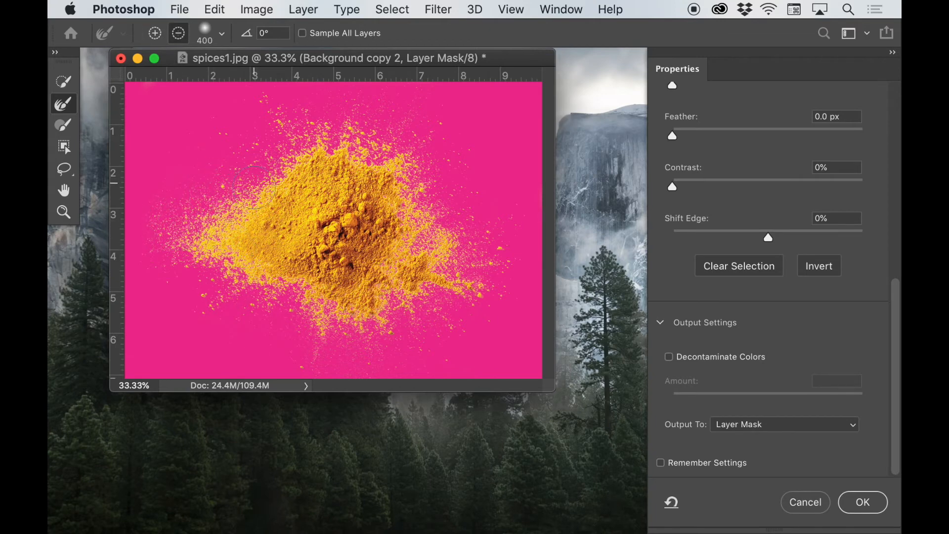
pyautogui.press('alt')
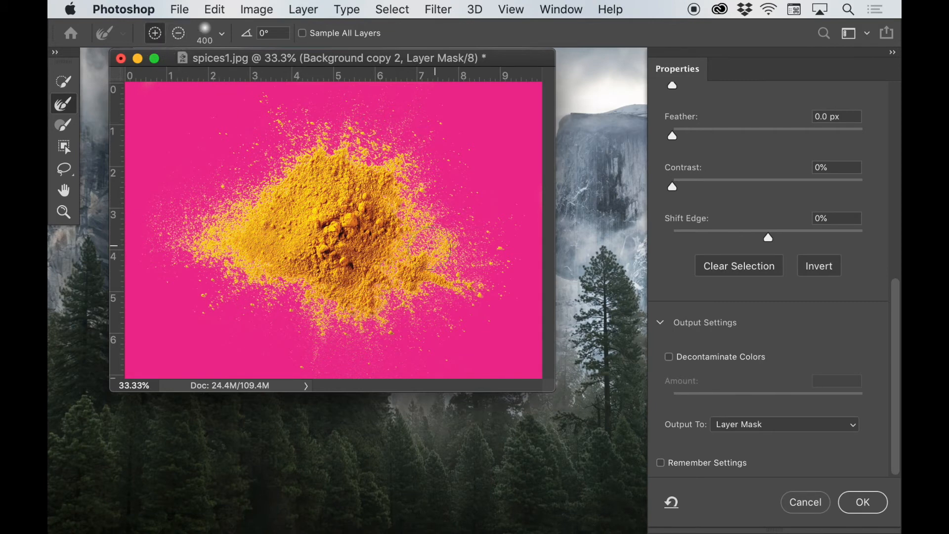
pyautogui.press('alt')
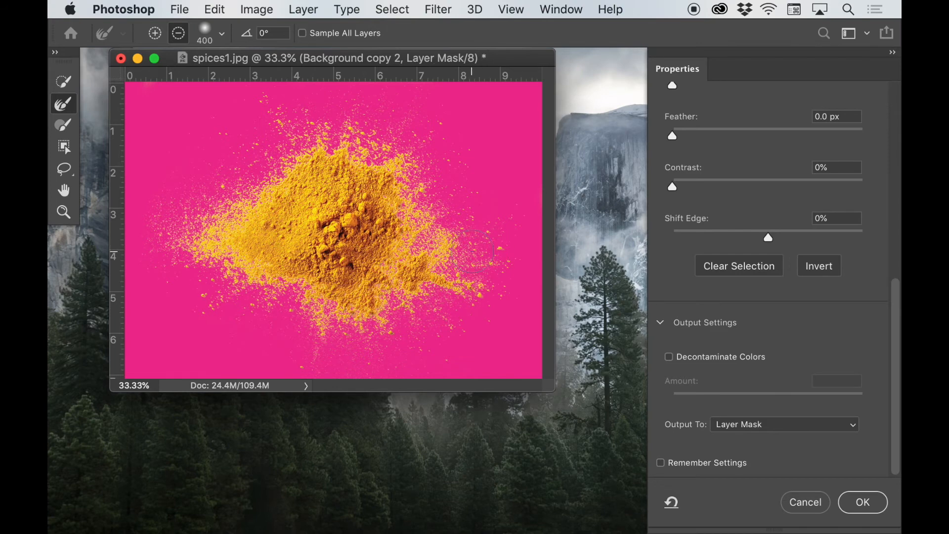
pyautogui.press('alt')
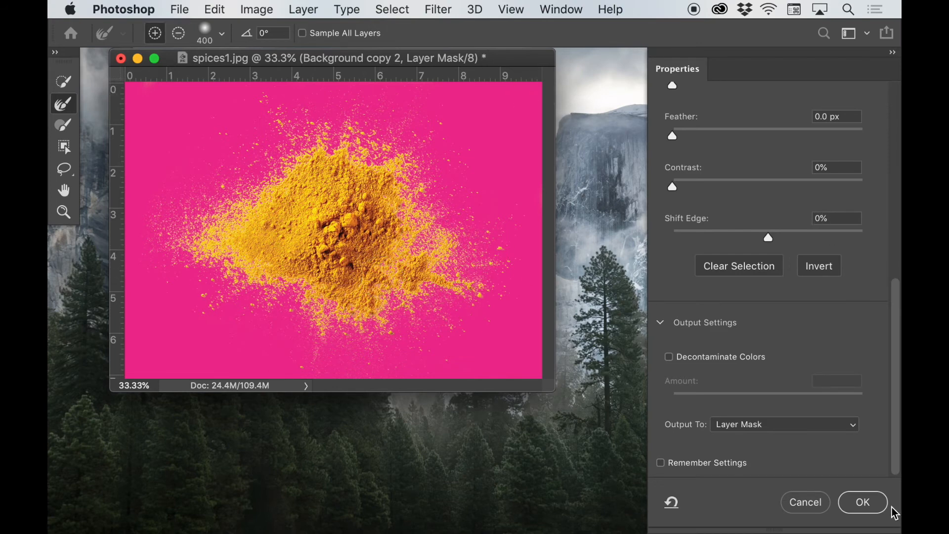
pyautogui.click(860, 503)
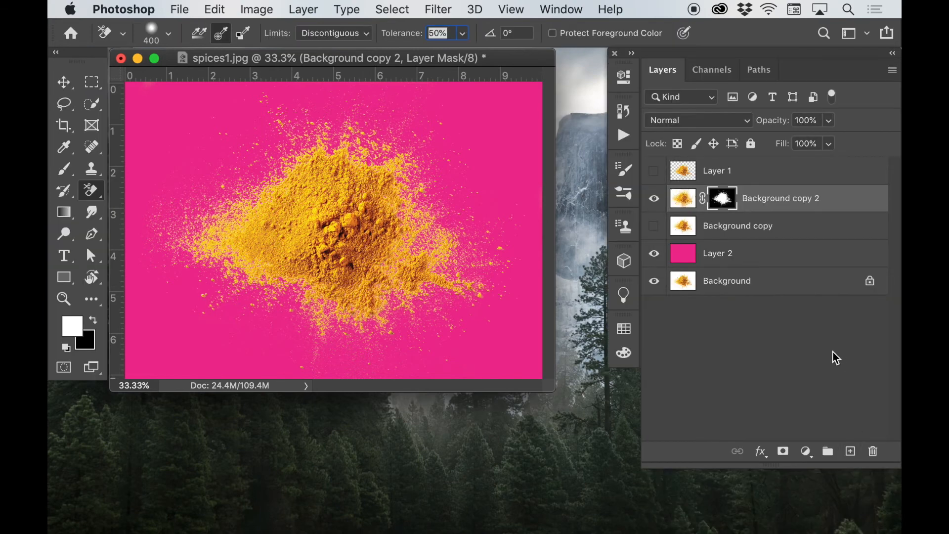
# Step: Add a new layer above Background copy 2, clip it to that layer, and set its blend mode to Multiply
pyautogui.click(851, 451)
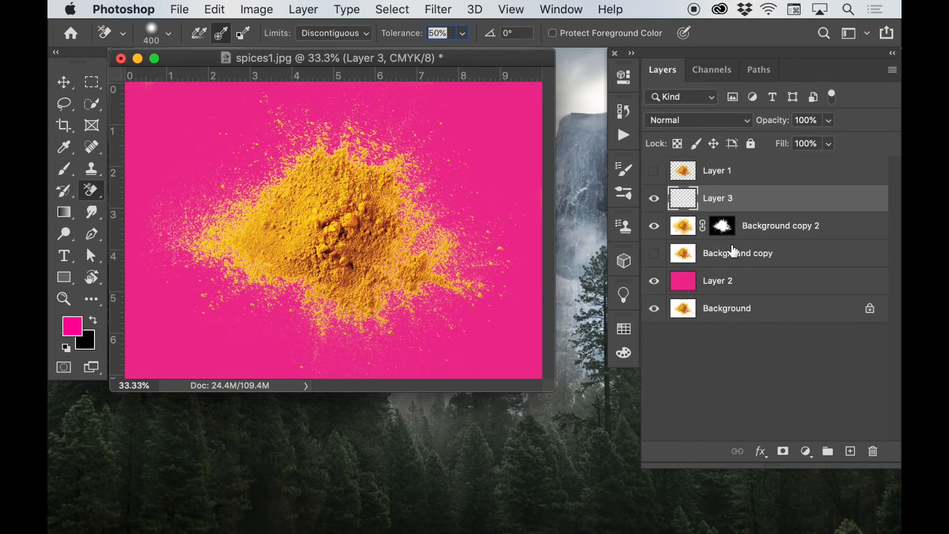
pyautogui.keyDown('alt'); pyautogui.click(711, 218); pyautogui.keyUp('alt')
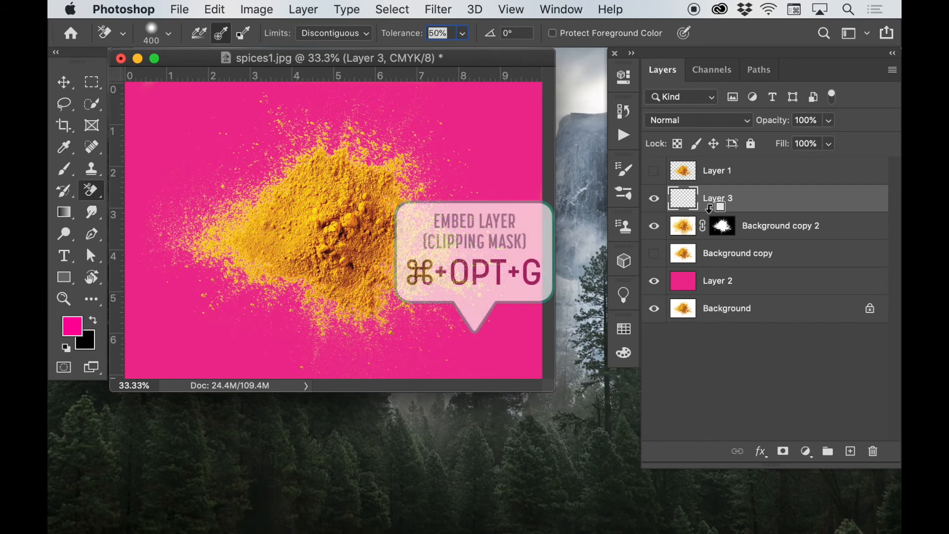
pyautogui.click(680, 127)
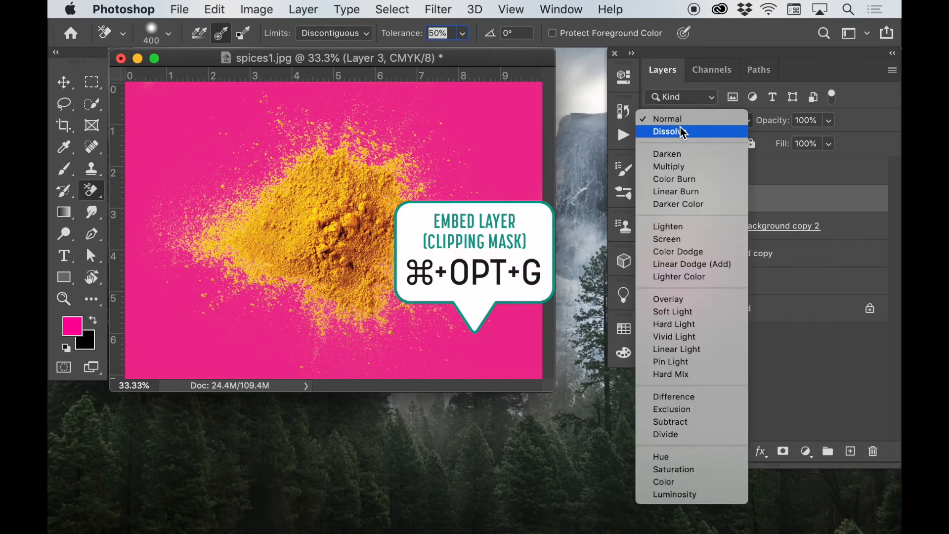
pyautogui.click(680, 169)
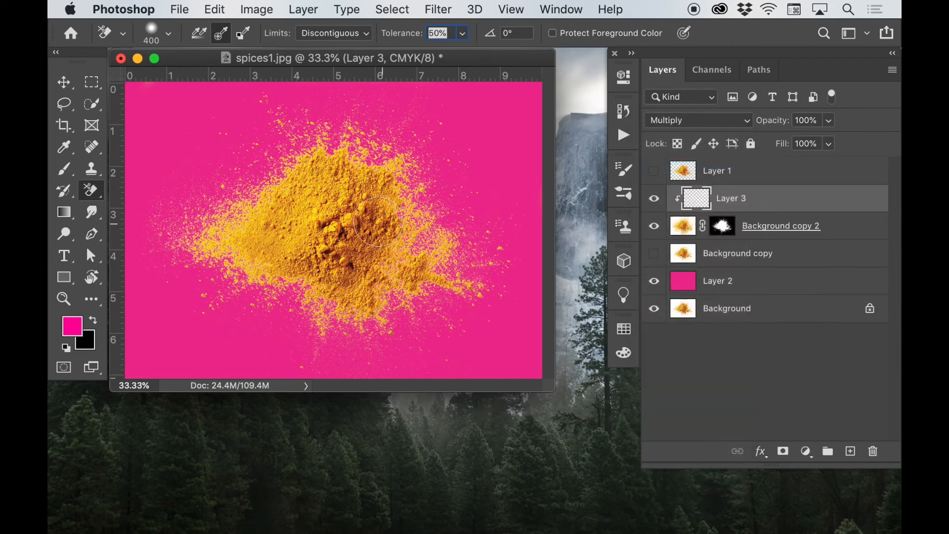
# Step: Sample an orange tone from the upper right part of the powder pile as the foreground color with the Eyedropper
pyautogui.press('i')
pyautogui.click(385, 207)
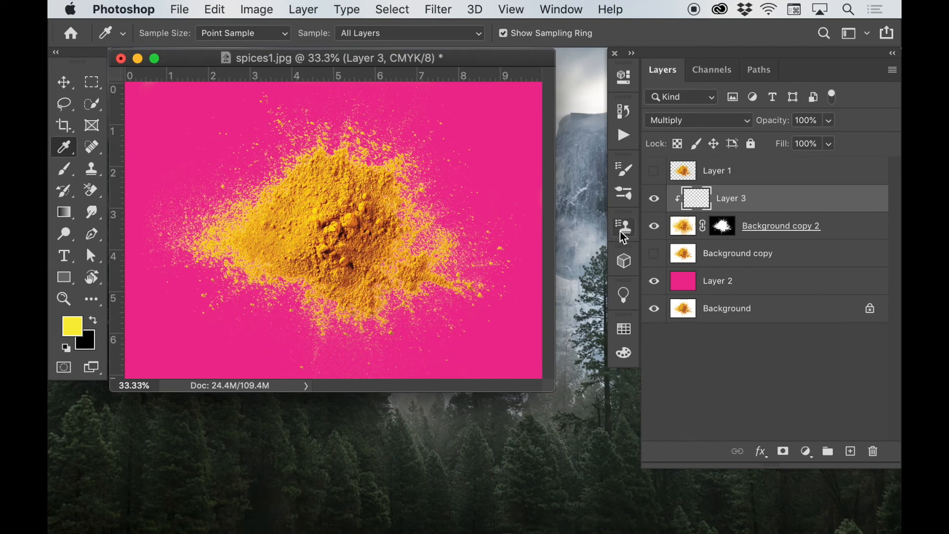
pyautogui.click(374, 213)
pyautogui.click(375, 212)
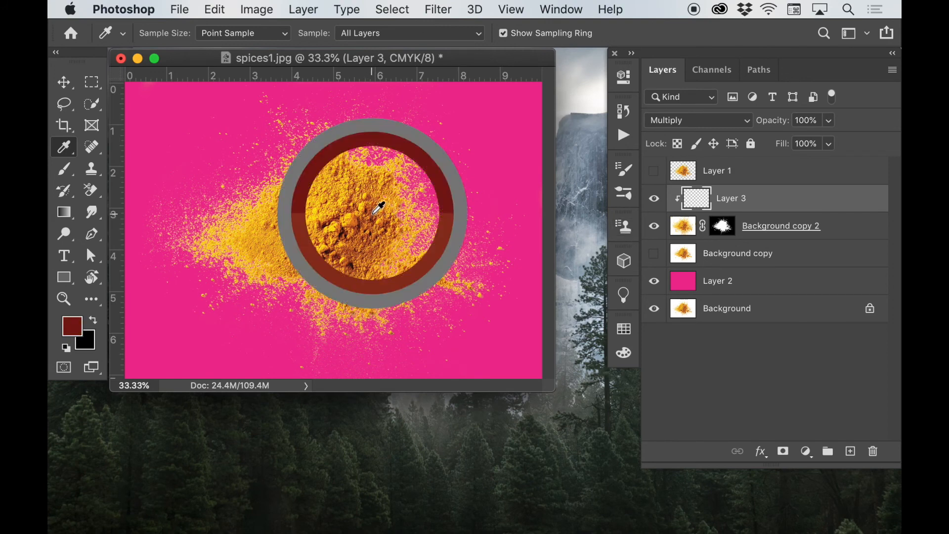
pyautogui.click(375, 210)
pyautogui.click(375, 210)
pyautogui.click(374, 205)
pyautogui.click(374, 206)
pyautogui.click(373, 205)
pyautogui.click(374, 203)
pyautogui.click(374, 202)
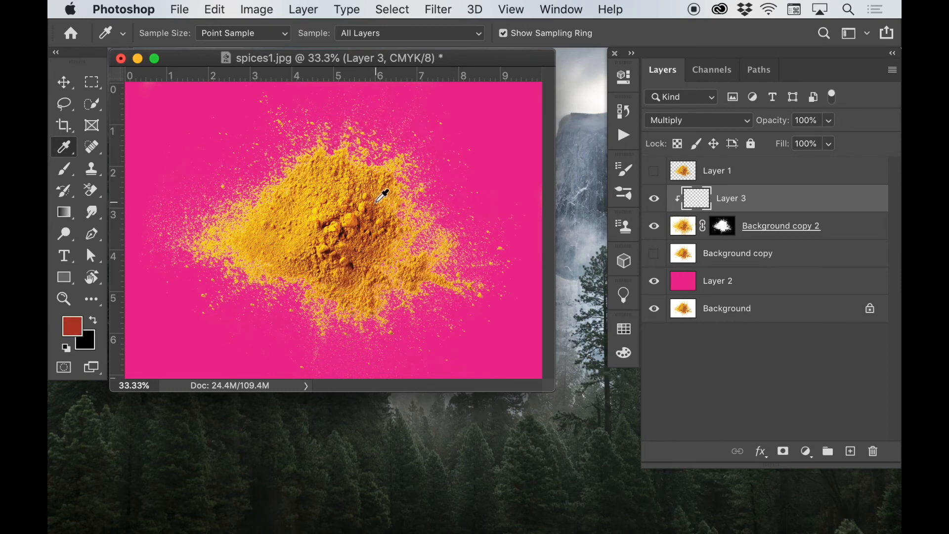
pyautogui.click(375, 202)
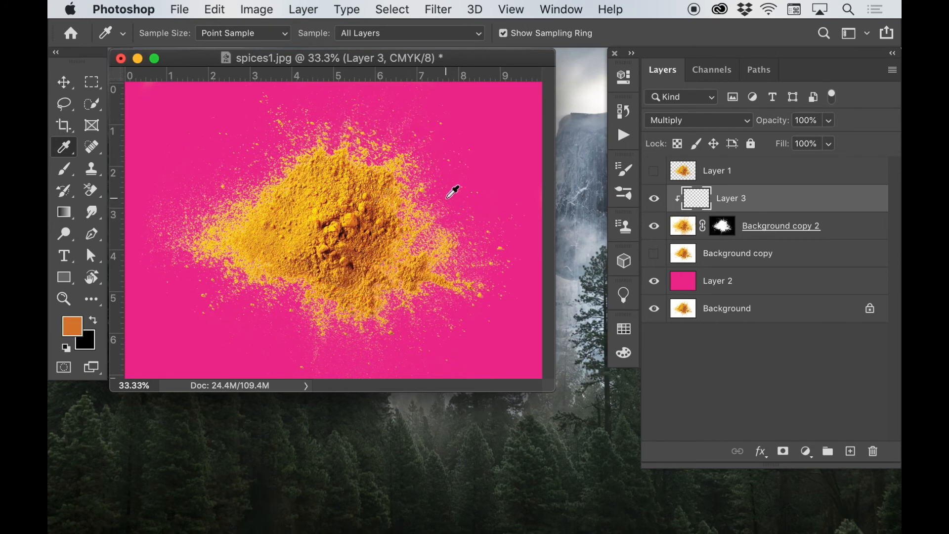
# Step: Set up the Brush tool with a 500 px size and 10% opacity
pyautogui.press('b')
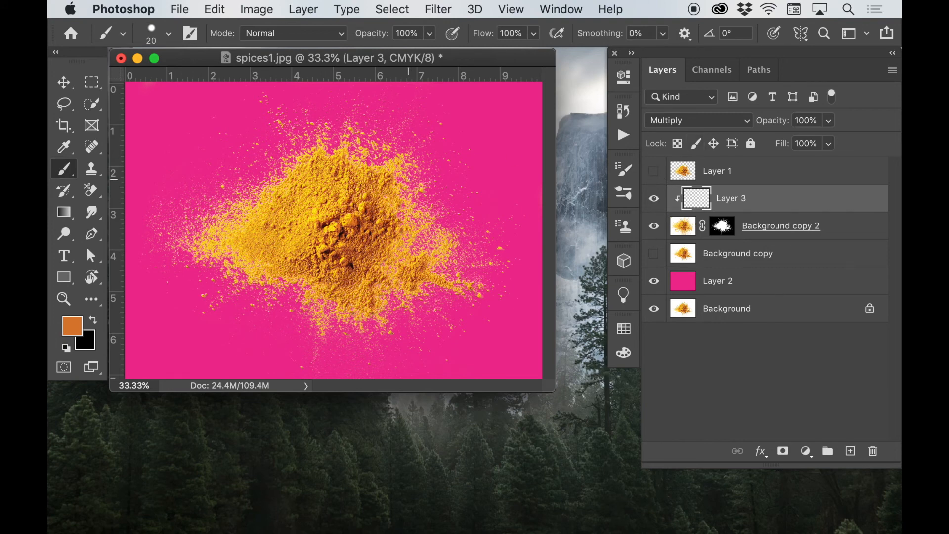
pyautogui.press(']')
pyautogui.press(']')
pyautogui.press(']')
pyautogui.press(']')
pyautogui.press(']')
pyautogui.press(']')
pyautogui.press(']')
pyautogui.press(']')
pyautogui.press(']')
pyautogui.press(']')
pyautogui.press(']')
pyautogui.press(']')
pyautogui.press(']')
pyautogui.press(']')
pyautogui.press(']')
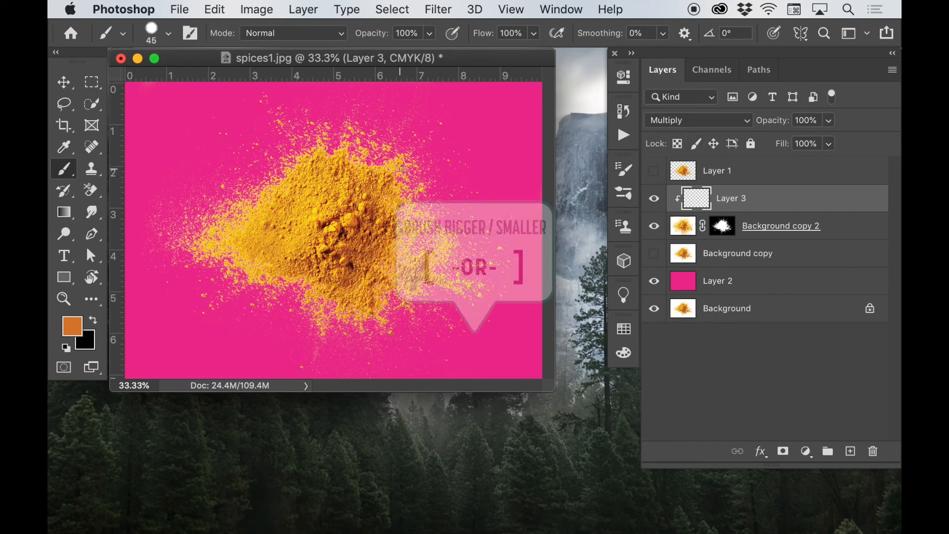
pyautogui.doubleClick(406, 33)
pyautogui.write('10')
pyautogui.press('Return')
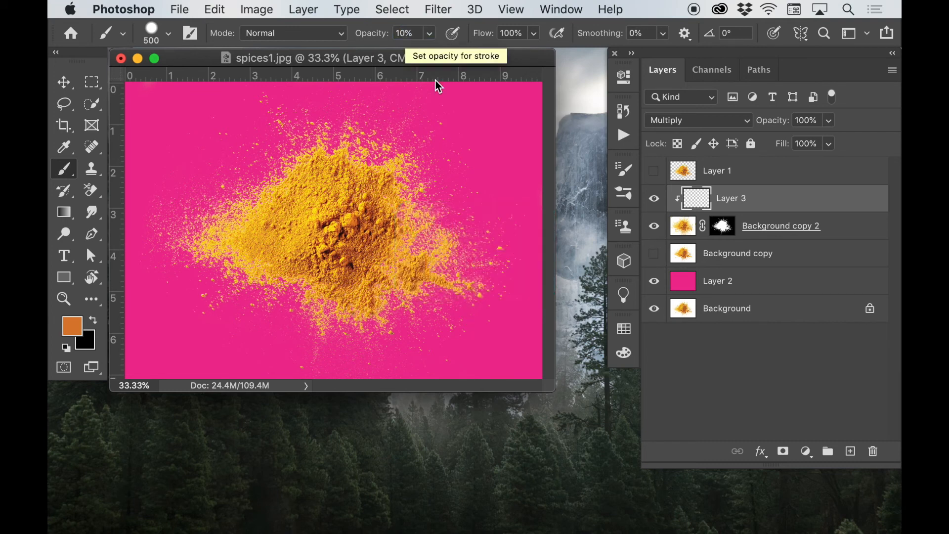